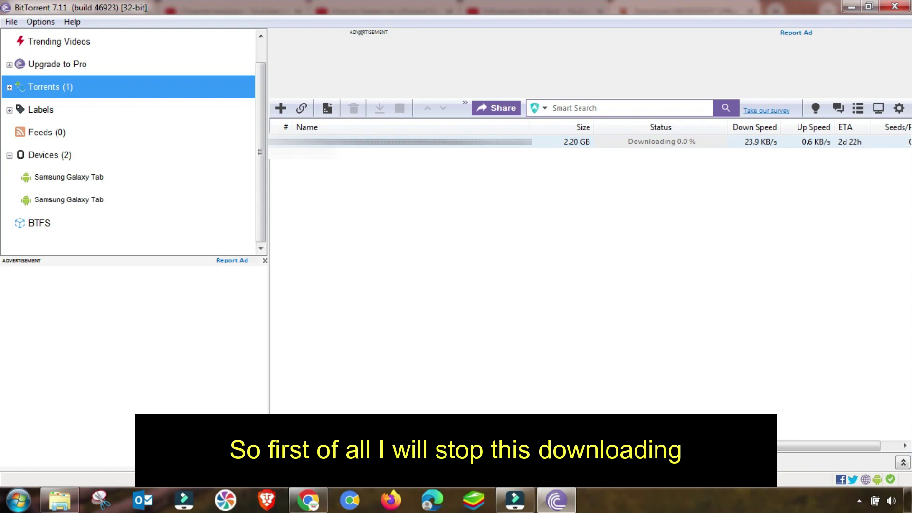
Stop the downloading 2.20 GB torrent from its context menu, leaving it at 0.0%.
{"action": "mouse_move", "coordinate": [760, 445]}
{"action": "left_mouse_down"}
{"action": "mouse_move", "coordinate": [778, 445]}
{"action": "mouse_move", "coordinate": [758, 445]}
{"action": "left_mouse_up"}
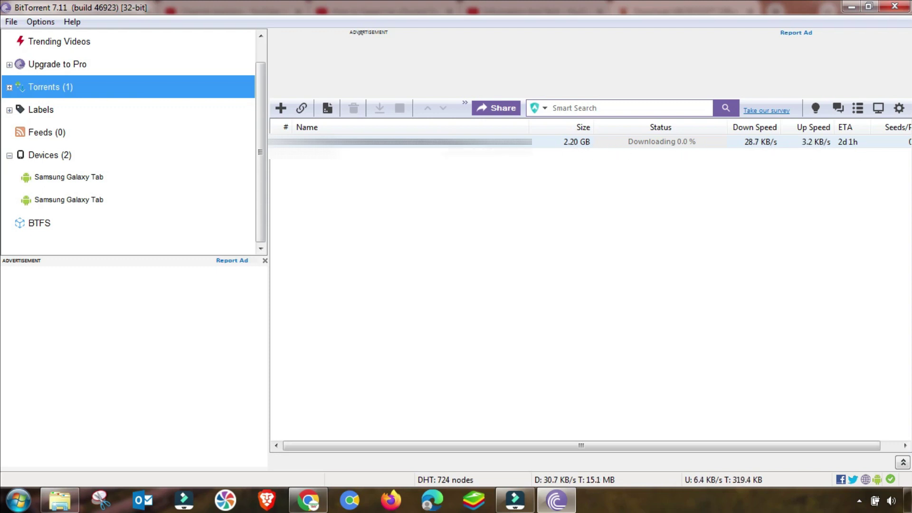
{"action": "right_click", "coordinate": [534, 141]}
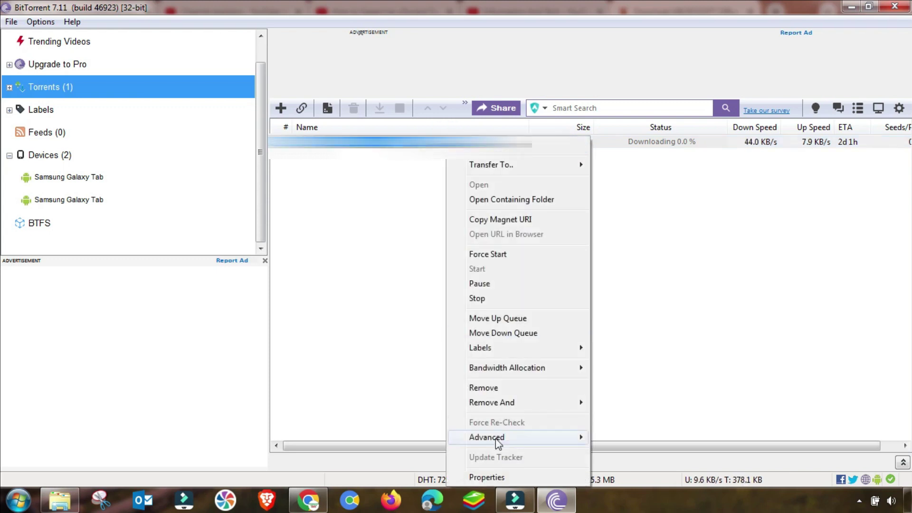
{"action": "mouse_move", "coordinate": [495, 430]}
{"action": "left_click", "coordinate": [477, 298]}
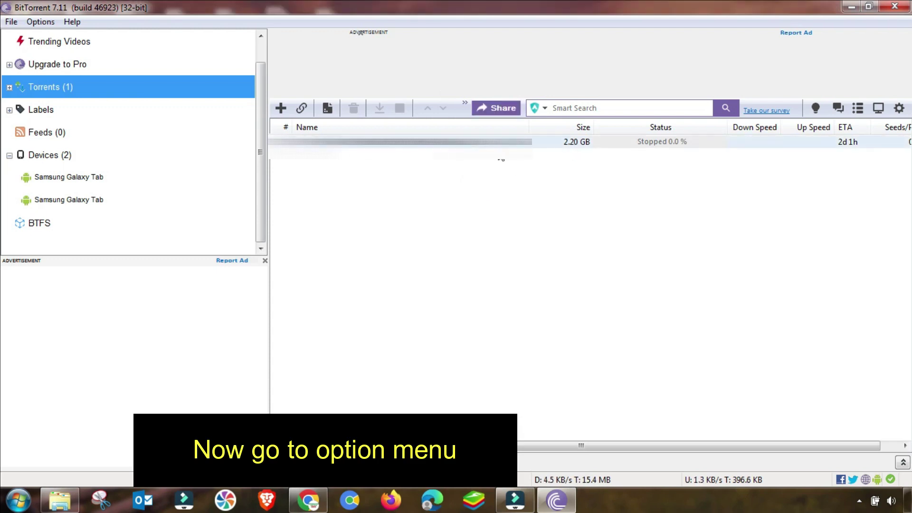
Open Preferences and step through General, Privacy, UI Settings and Directories to Connection.
{"action": "left_click", "coordinate": [40, 22]}
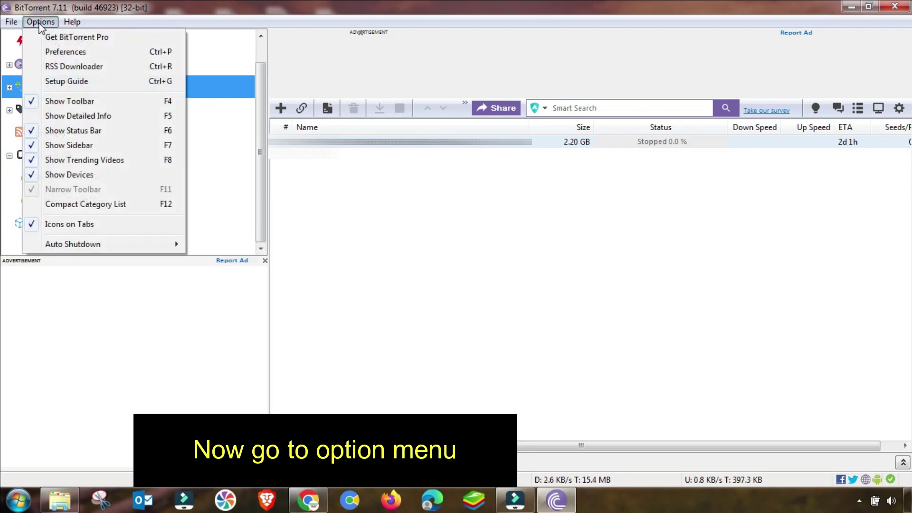
{"action": "left_click", "coordinate": [72, 52]}
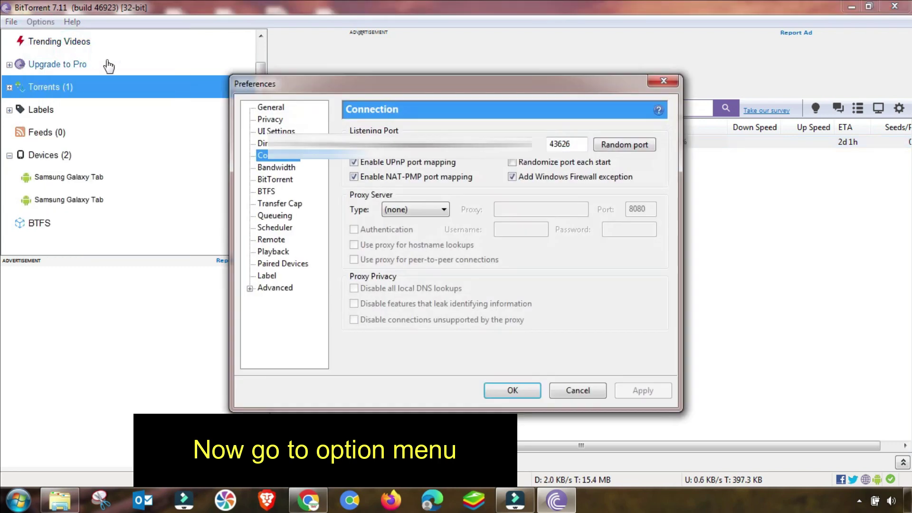
{"action": "left_click", "coordinate": [270, 108]}
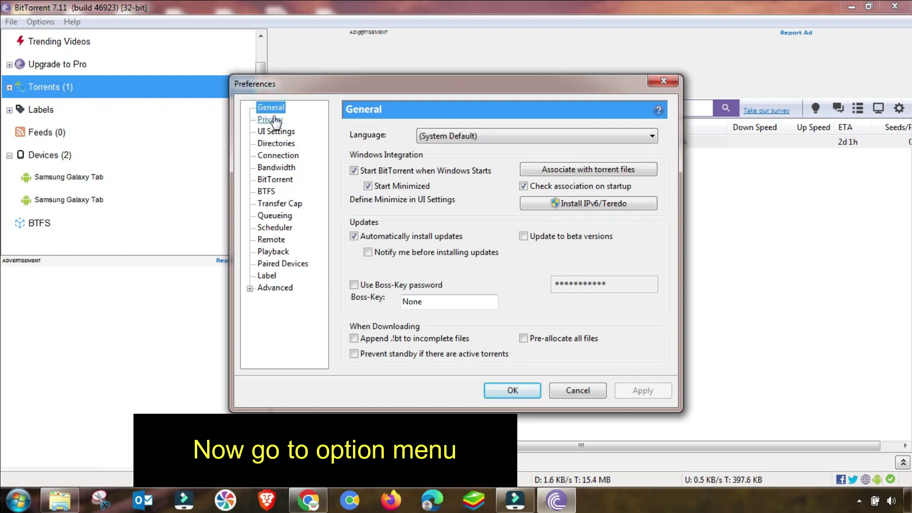
{"action": "left_click", "coordinate": [271, 119]}
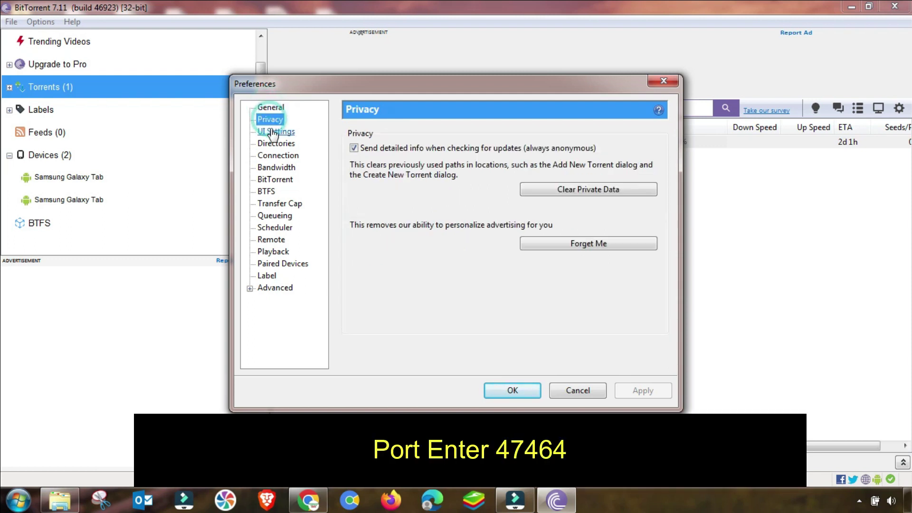
{"action": "left_click", "coordinate": [276, 132]}
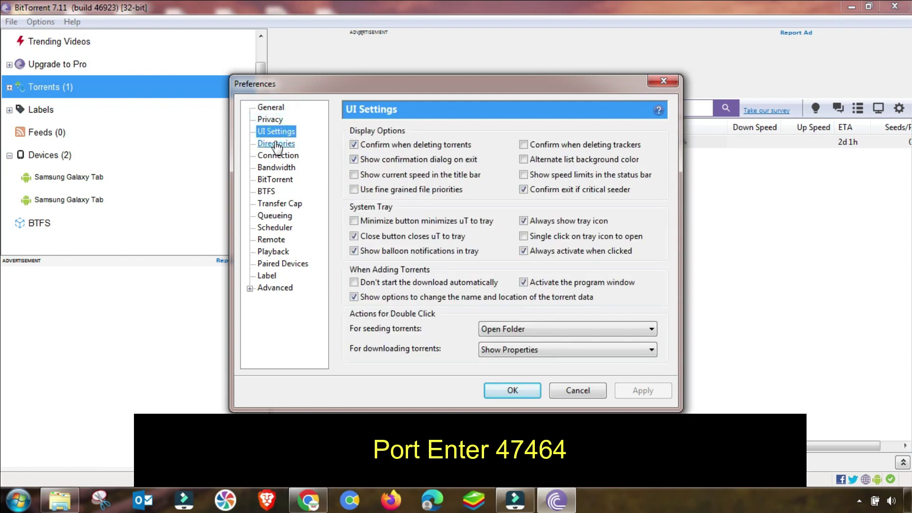
{"action": "left_click", "coordinate": [277, 145]}
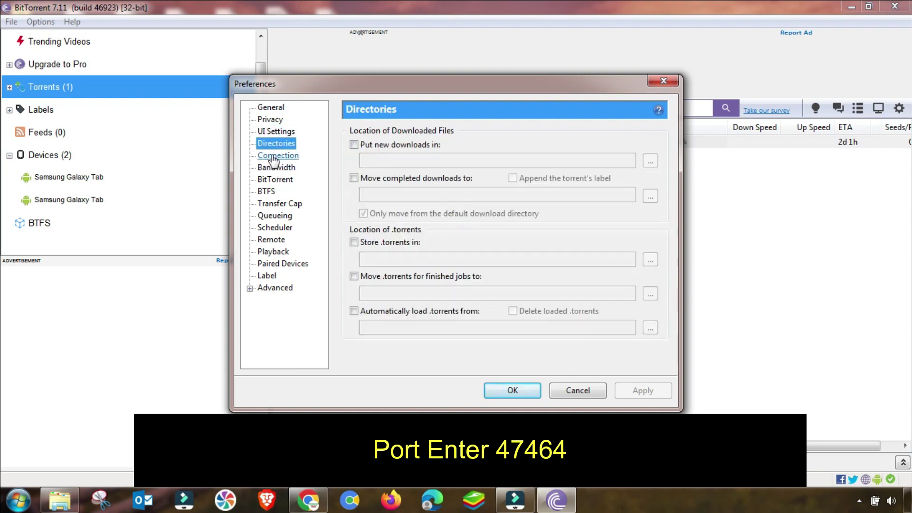
{"action": "left_click", "coordinate": [275, 156]}
Change the incoming connections port from 43626 to 47464 and apply it.
{"action": "double_click", "coordinate": [573, 145]}
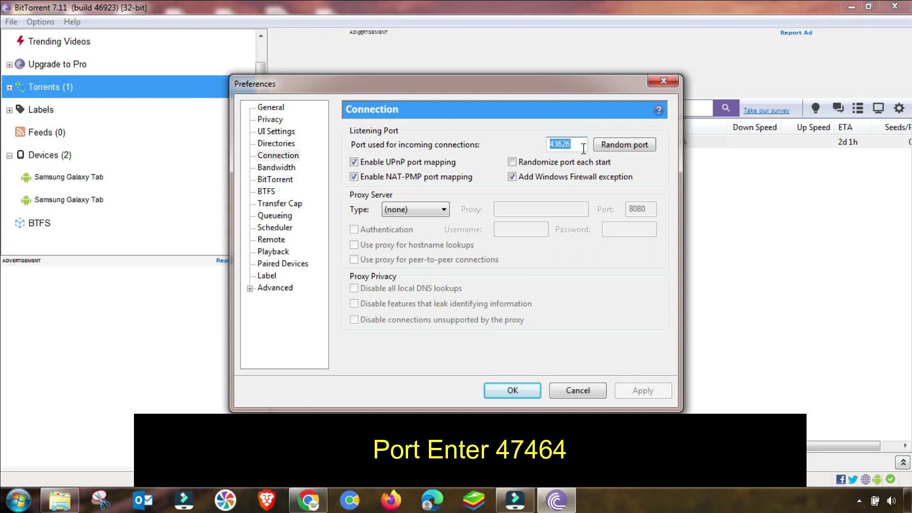
{"action": "type", "text": "474"}
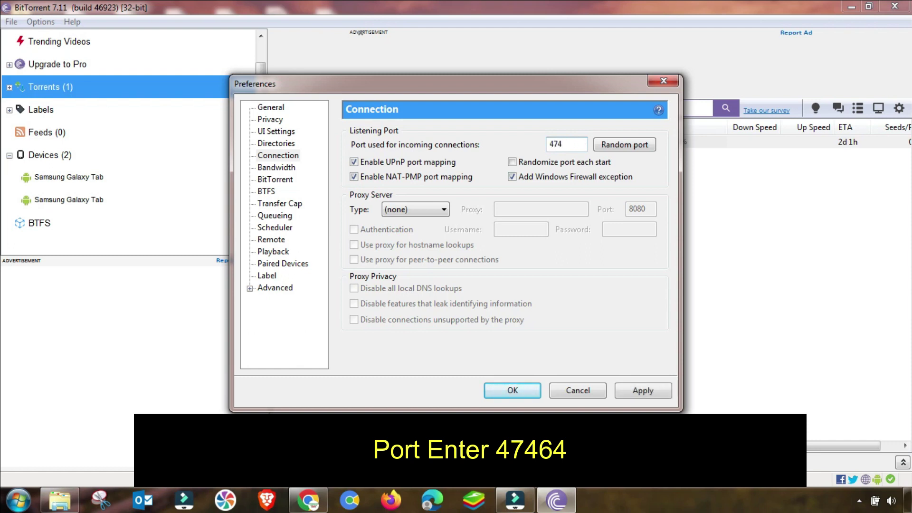
{"action": "type", "text": "64"}
{"action": "double_click", "coordinate": [572, 145]}
{"action": "left_click", "coordinate": [557, 145]}
{"action": "left_click", "coordinate": [641, 392]}
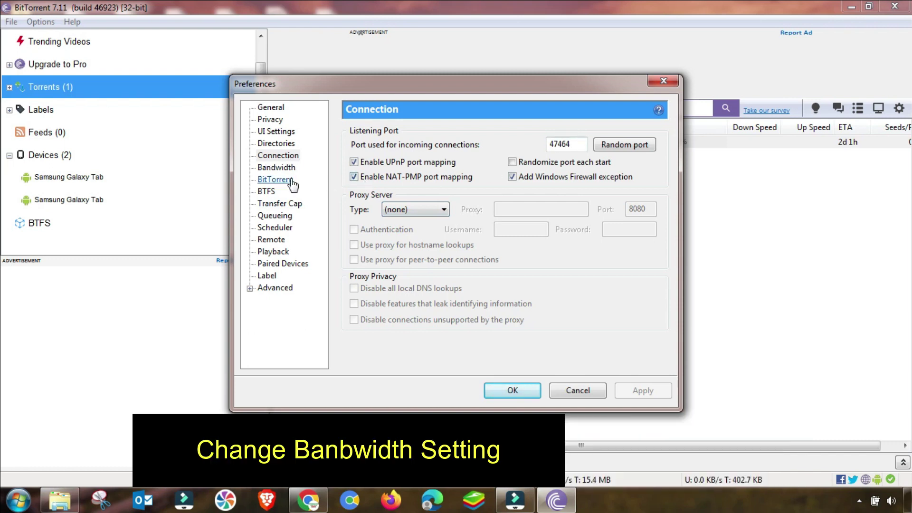
On the Bandwidth page, set global connections 1000, peers per torrent 500 and upload slots 25.
{"action": "left_click", "coordinate": [276, 167]}
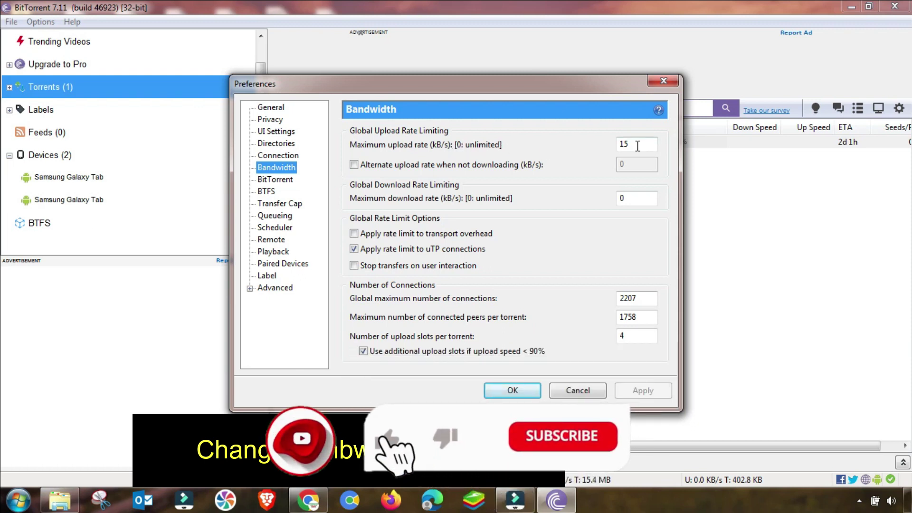
{"action": "left_click", "coordinate": [632, 200]}
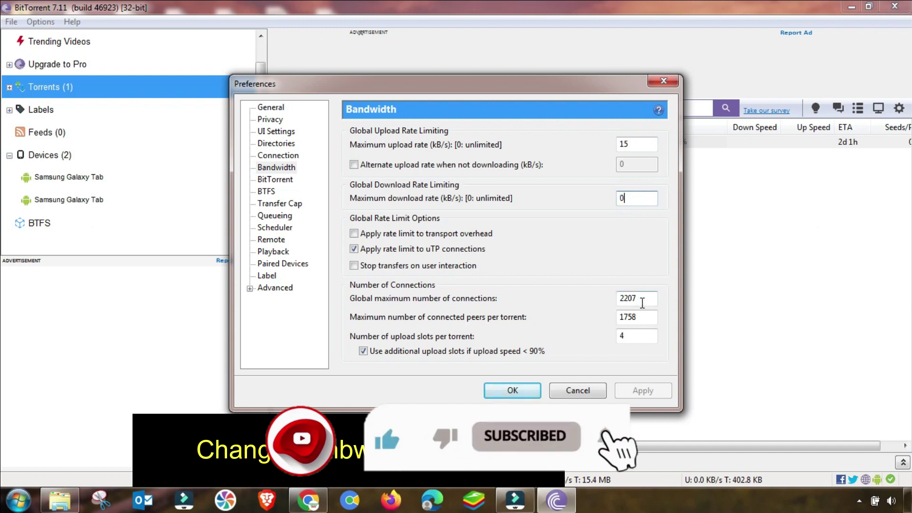
{"action": "left_click_drag", "start_coordinate": [642, 298], "coordinate": [595, 299]}
{"action": "type", "text": "1"}
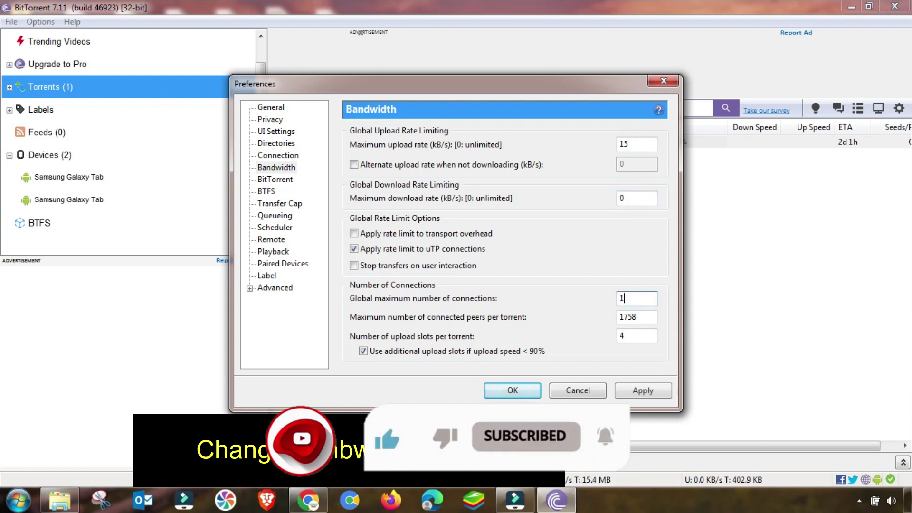
{"action": "type", "text": "000"}
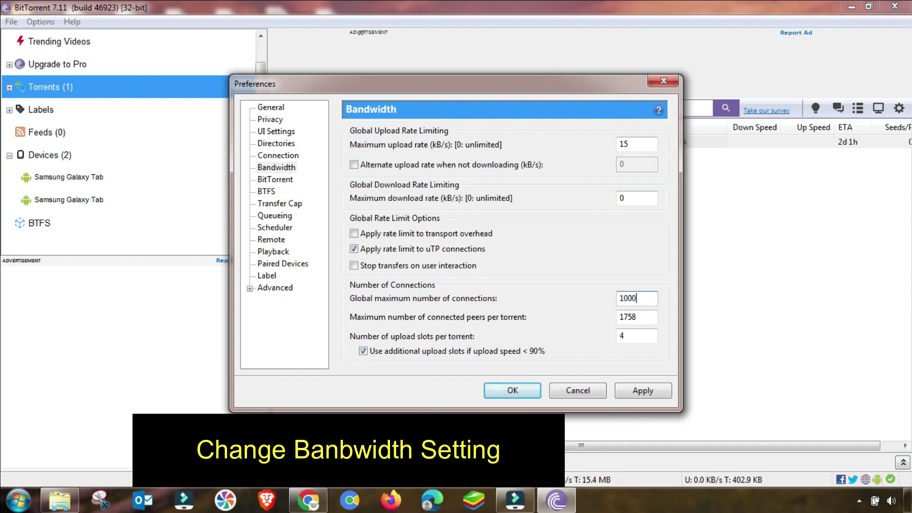
{"action": "left_click_drag", "start_coordinate": [646, 316], "coordinate": [596, 323]}
{"action": "type", "text": "500"}
{"action": "double_click", "coordinate": [653, 335]}
{"action": "left_click", "coordinate": [632, 336]}
{"action": "left_click", "coordinate": [629, 337]}
{"action": "key", "text": "BackSpace"}
{"action": "type", "text": "25"}
{"action": "double_click", "coordinate": [641, 298]}
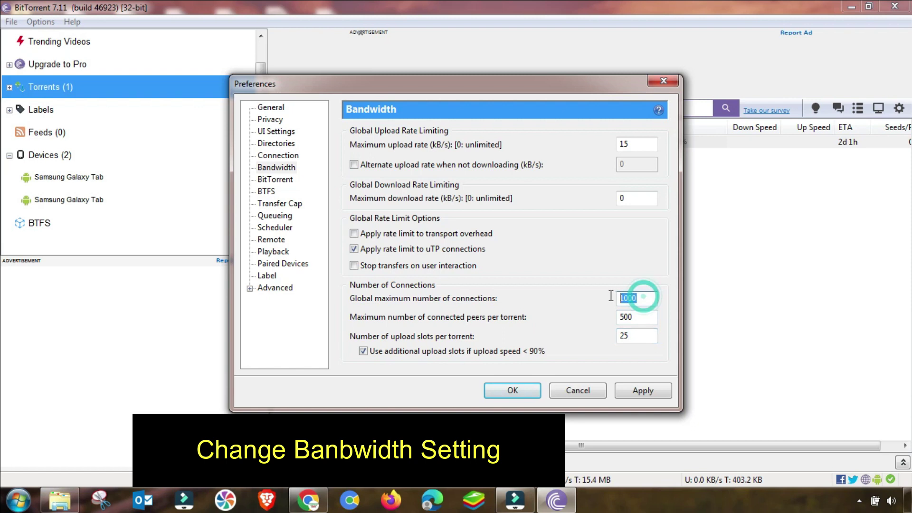
{"action": "double_click", "coordinate": [635, 316]}
{"action": "double_click", "coordinate": [636, 336]}
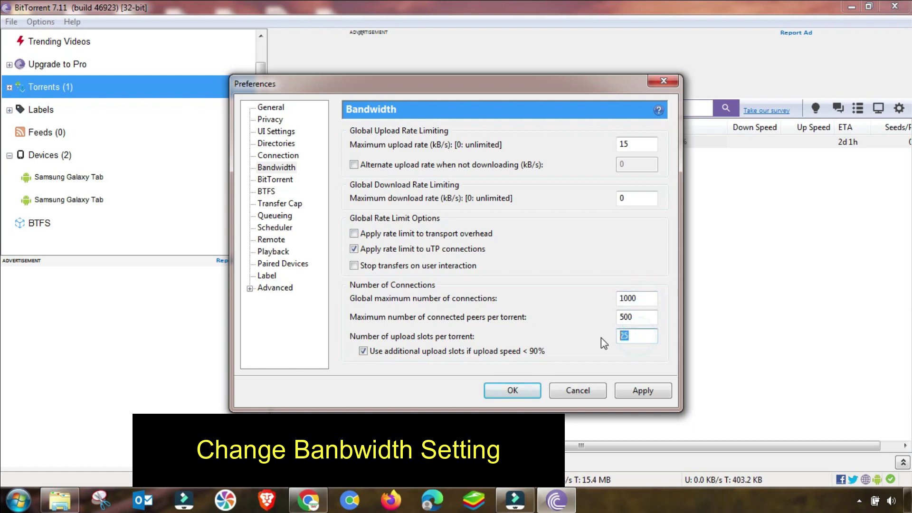
{"action": "left_click", "coordinate": [634, 339]}
Set the maximum upload rate to 0 (unlimited) and apply the bandwidth settings.
{"action": "double_click", "coordinate": [637, 144]}
{"action": "type", "text": "0"}
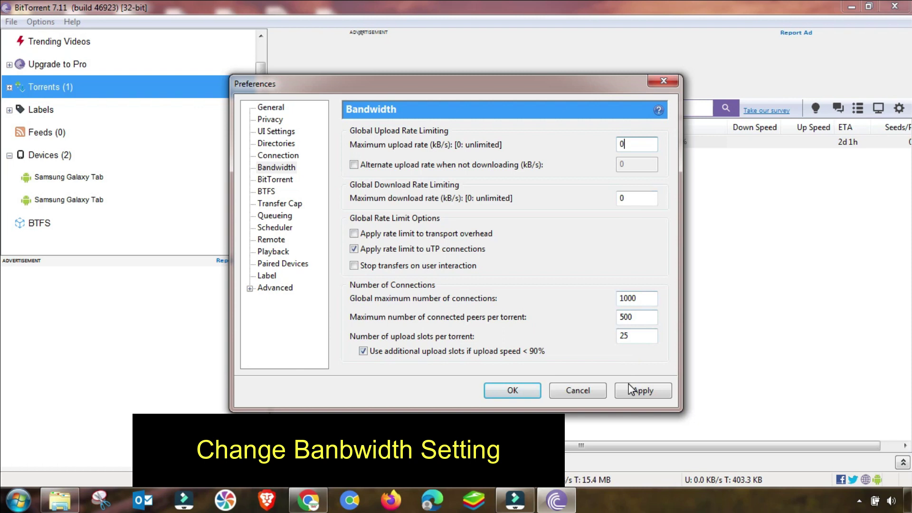
{"action": "double_click", "coordinate": [630, 144]}
{"action": "double_click", "coordinate": [629, 198]}
{"action": "double_click", "coordinate": [647, 297]}
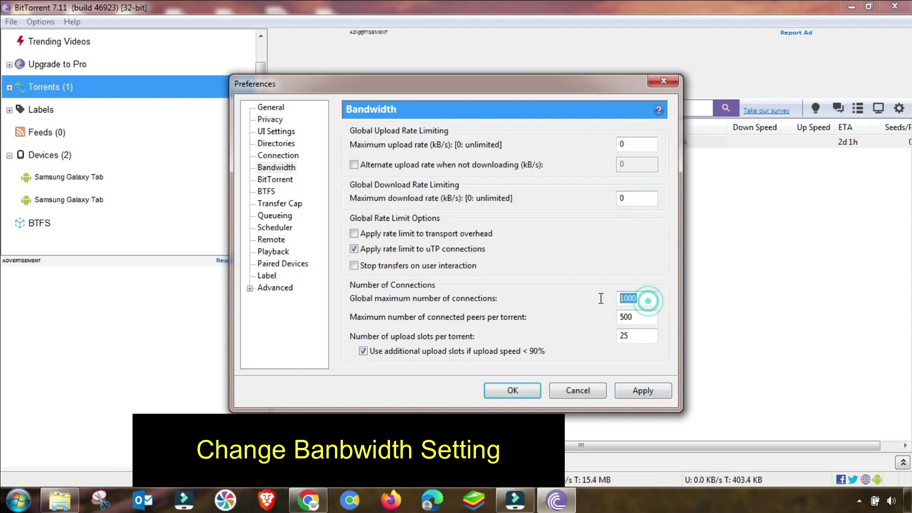
{"action": "double_click", "coordinate": [641, 317]}
{"action": "double_click", "coordinate": [632, 335]}
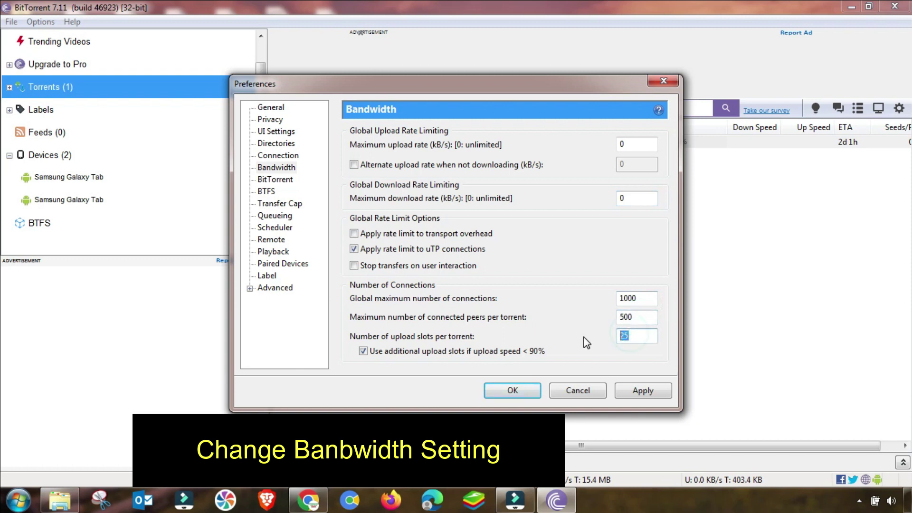
{"action": "left_click", "coordinate": [632, 338]}
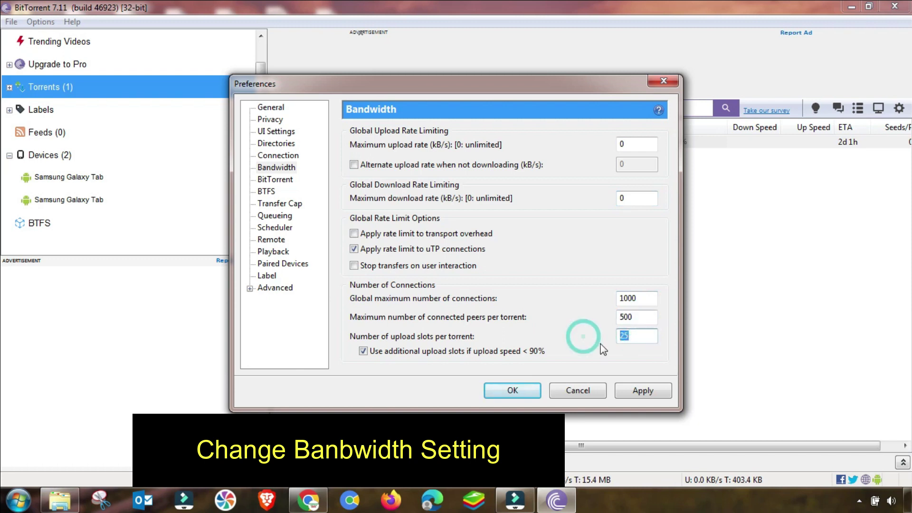
{"action": "left_click", "coordinate": [644, 392]}
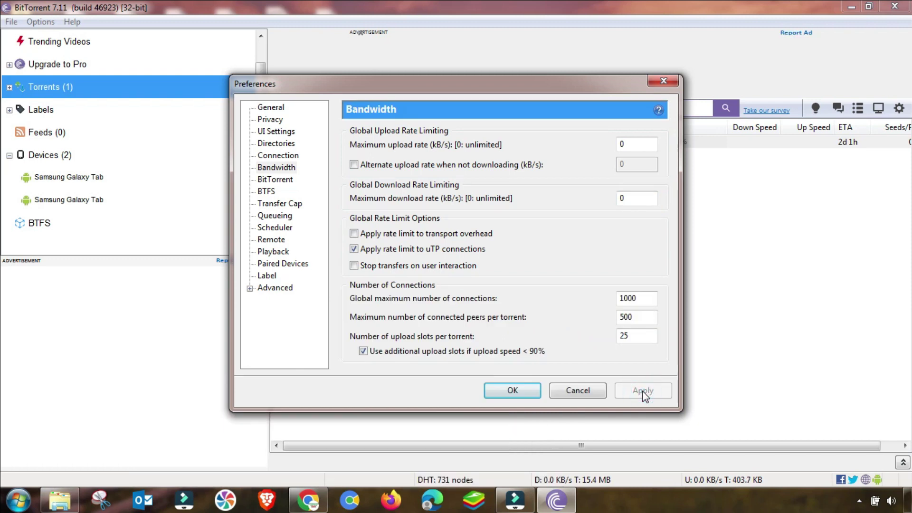
Set outgoing protocol encryption to Enabled on the BitTorrent page and apply it.
{"action": "left_click", "coordinate": [275, 180]}
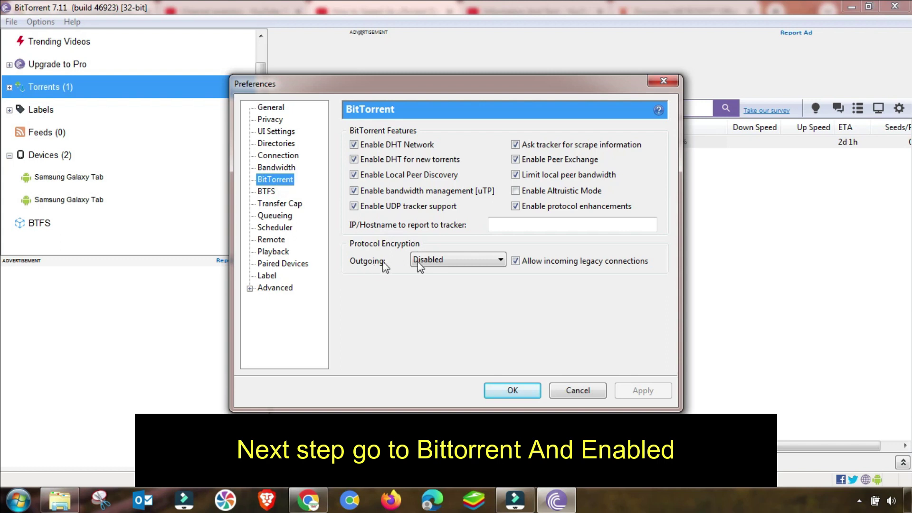
{"action": "left_click", "coordinate": [464, 259]}
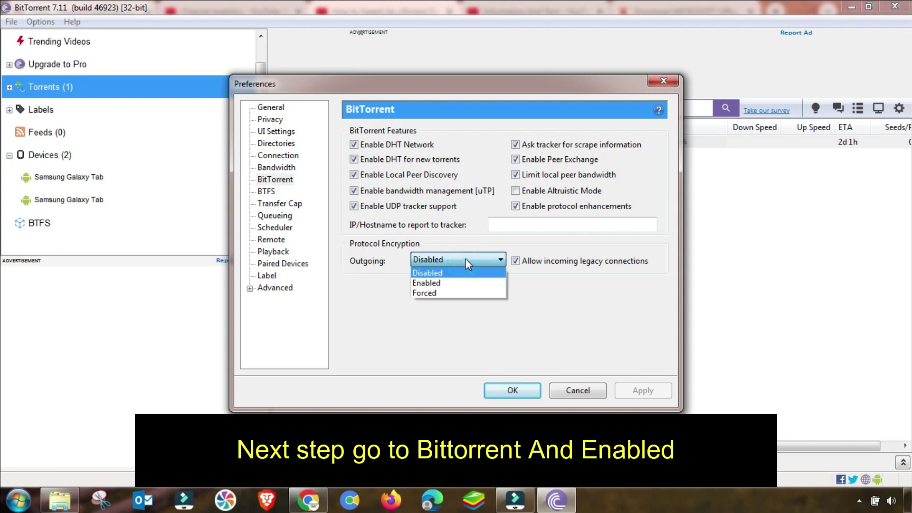
{"action": "left_click", "coordinate": [428, 283]}
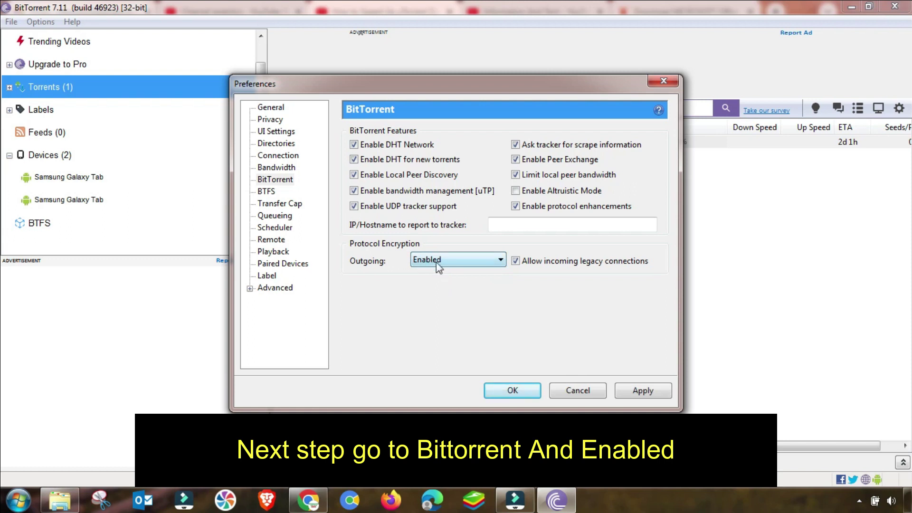
{"action": "left_click", "coordinate": [639, 389]}
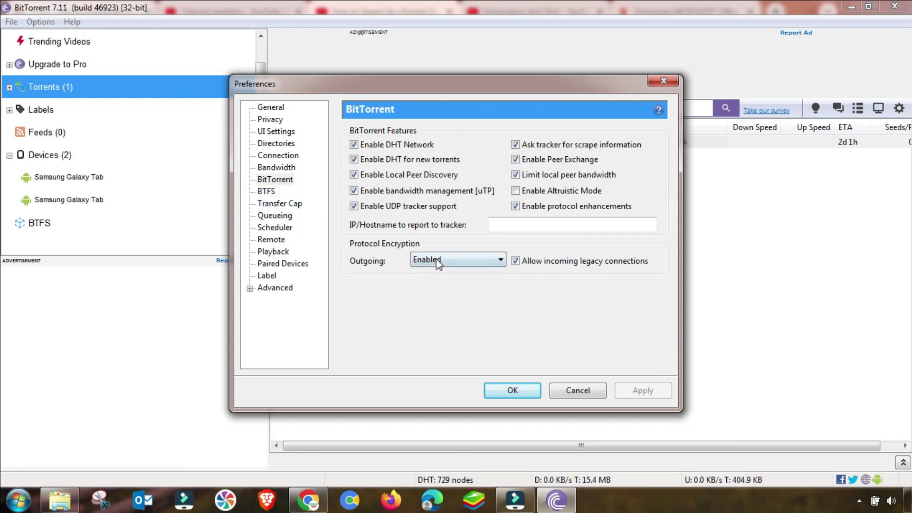
{"action": "left_click", "coordinate": [272, 207]}
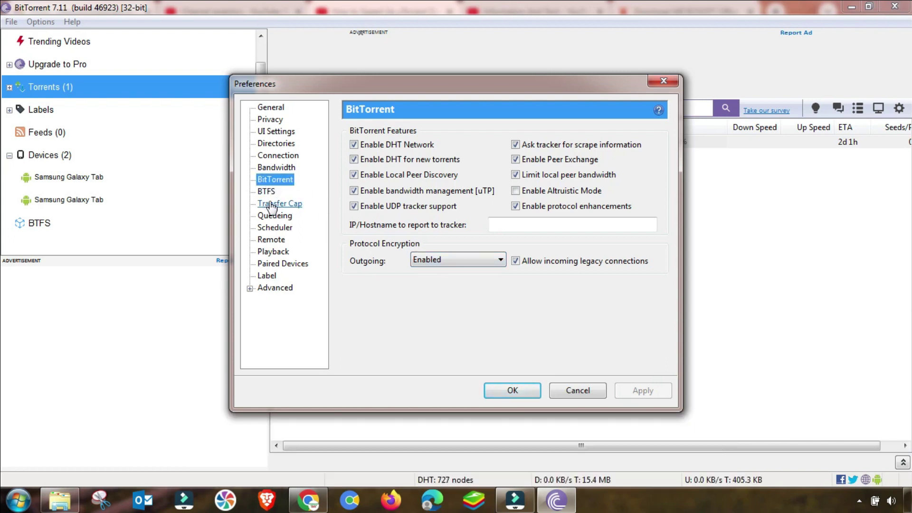
Look over the Transfer Cap and BTFS pages, then go to Queueing.
{"action": "left_click", "coordinate": [275, 205]}
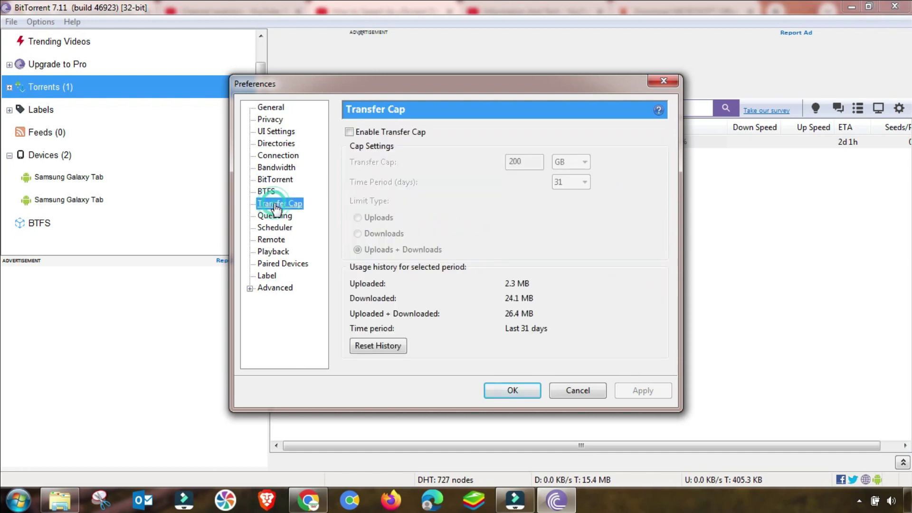
{"action": "left_click", "coordinate": [266, 193]}
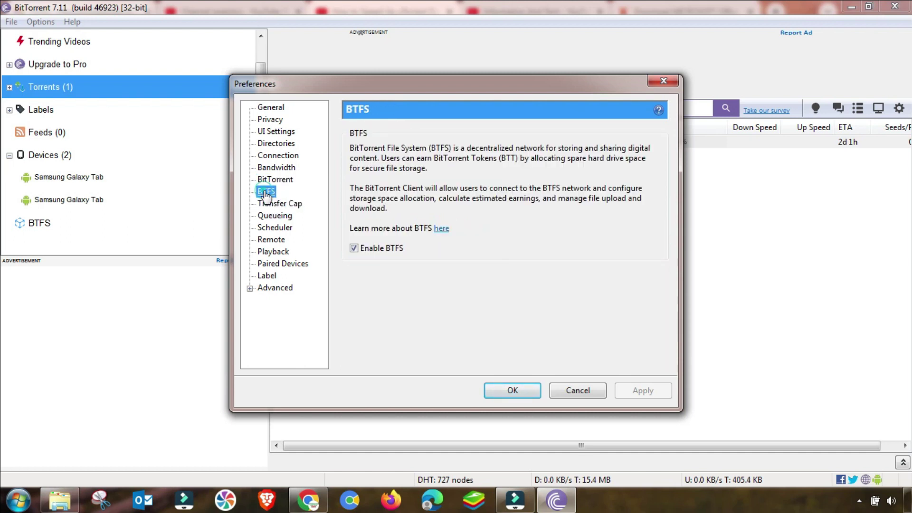
{"action": "left_click", "coordinate": [269, 204]}
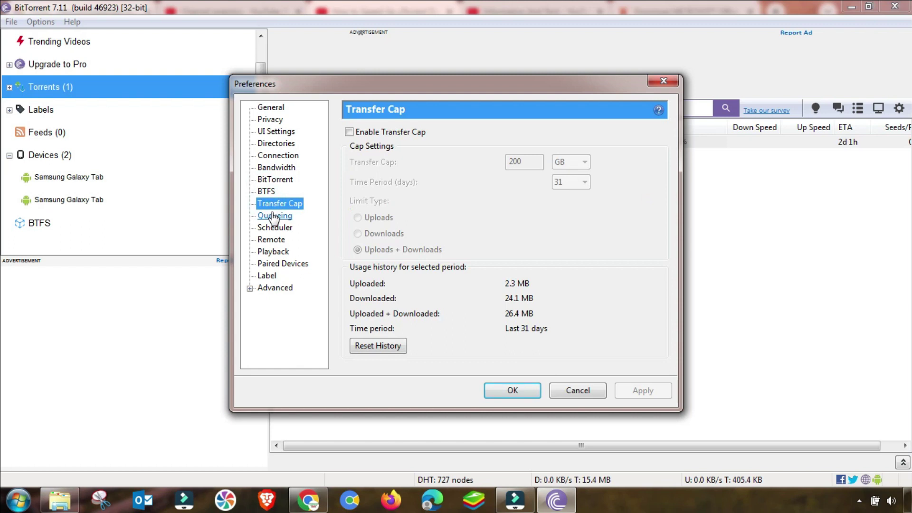
{"action": "left_click", "coordinate": [274, 218]}
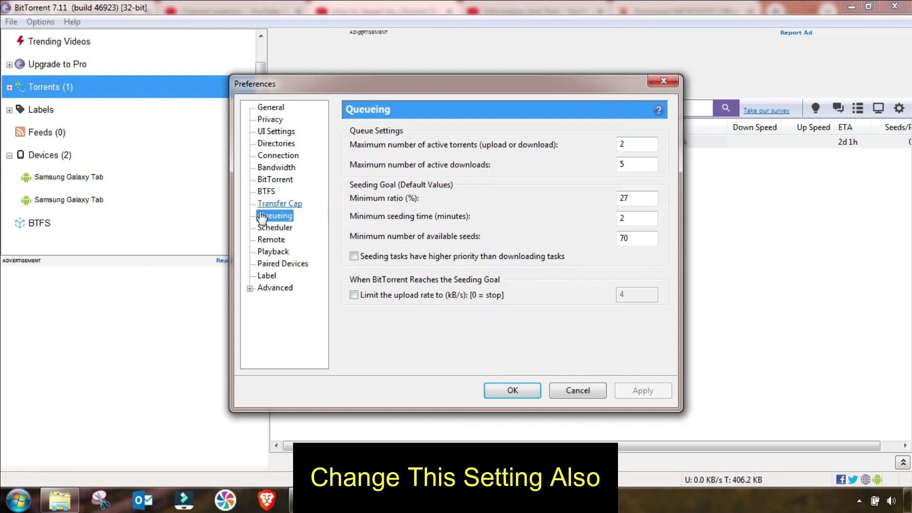
Set 25 active torrents, 50 active downloads, 200% minimum ratio, 0 seeding minutes and 0 seeds.
{"action": "double_click", "coordinate": [628, 143]}
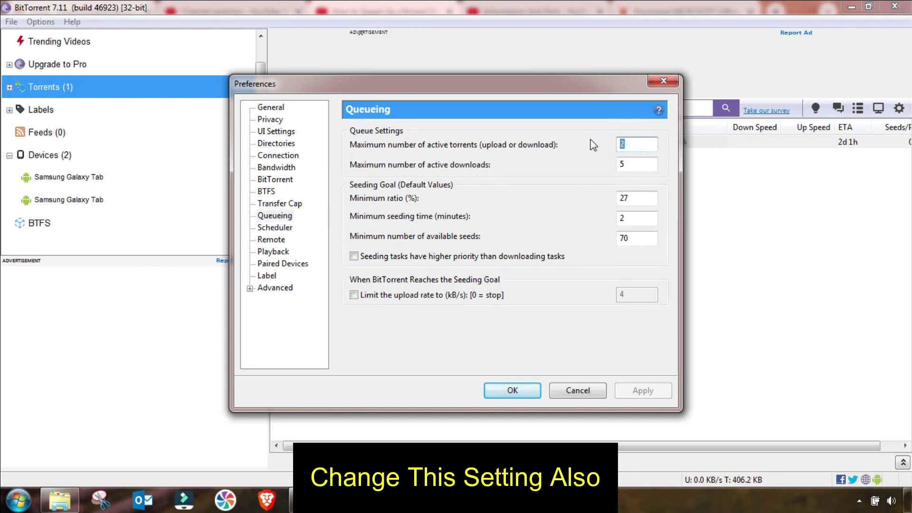
{"action": "type", "text": "2"}
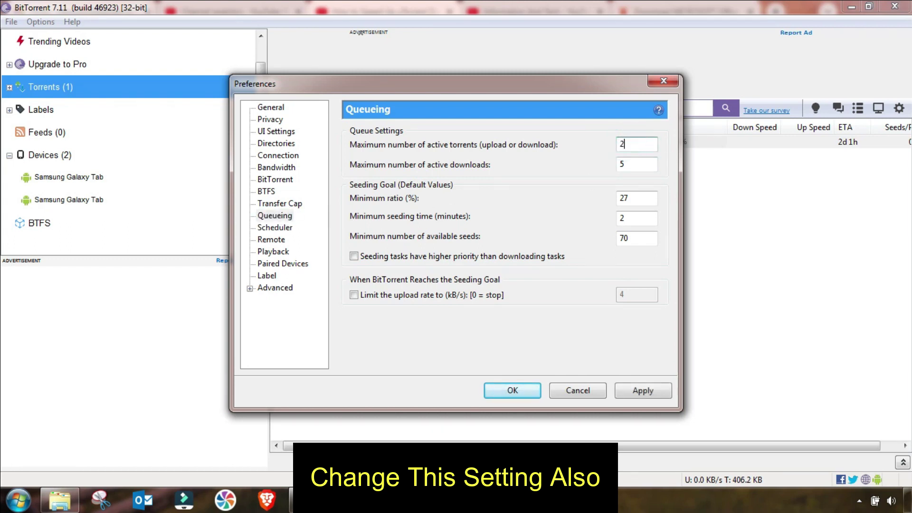
{"action": "double_click", "coordinate": [622, 164]}
{"action": "left_click_drag", "start_coordinate": [633, 199], "coordinate": [608, 202]}
{"action": "type", "text": "2"}
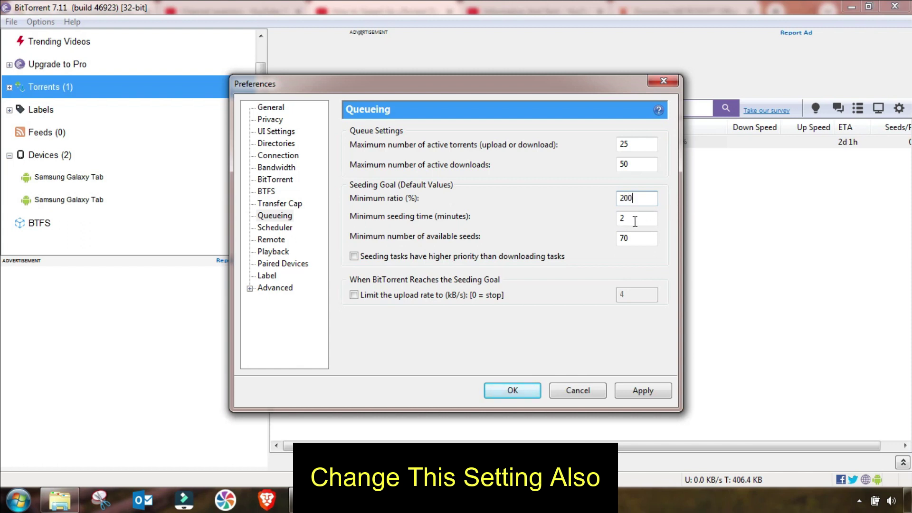
{"action": "left_click_drag", "start_coordinate": [627, 219], "coordinate": [580, 222]}
{"action": "type", "text": "0"}
{"action": "left_click_drag", "start_coordinate": [632, 238], "coordinate": [585, 240]}
{"action": "type", "text": "0"}
{"action": "left_click_drag", "start_coordinate": [634, 144], "coordinate": [606, 164]}
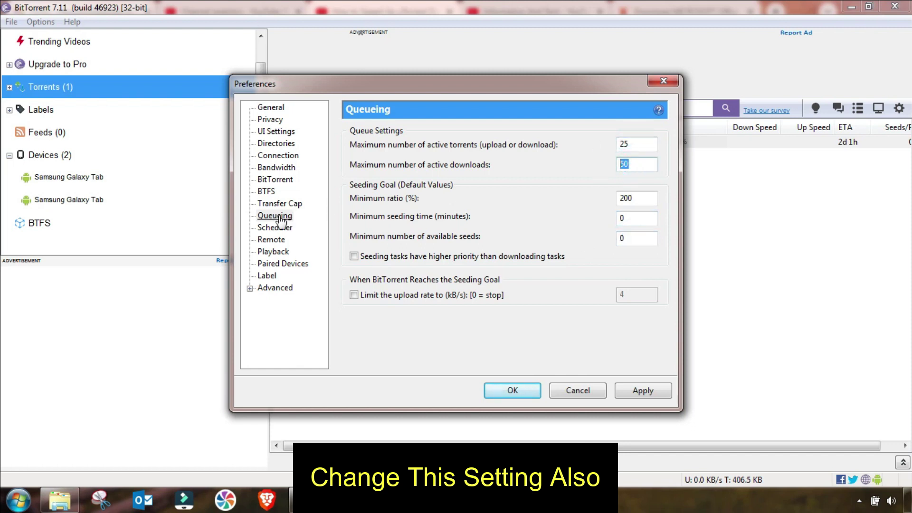
{"action": "left_click_drag", "start_coordinate": [637, 198], "coordinate": [617, 241]}
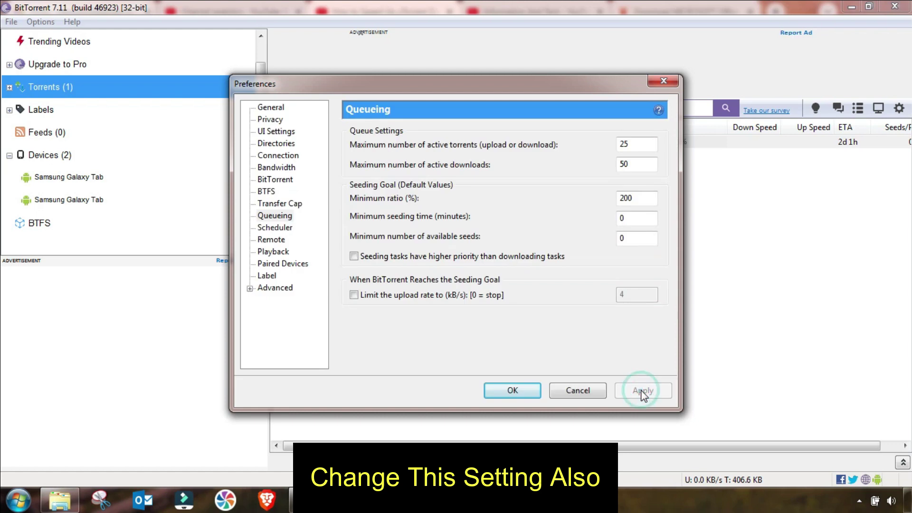
Move through the Scheduler, Remote, Playback, Paired Devices and Label pages to Advanced.
{"action": "left_click", "coordinate": [274, 227]}
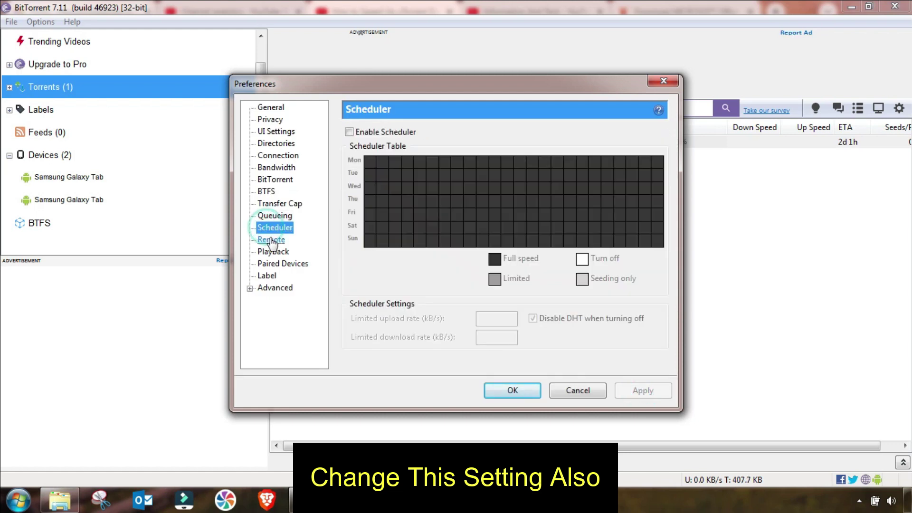
{"action": "left_click", "coordinate": [271, 239]}
{"action": "left_click", "coordinate": [273, 251]}
{"action": "left_click", "coordinate": [278, 264]}
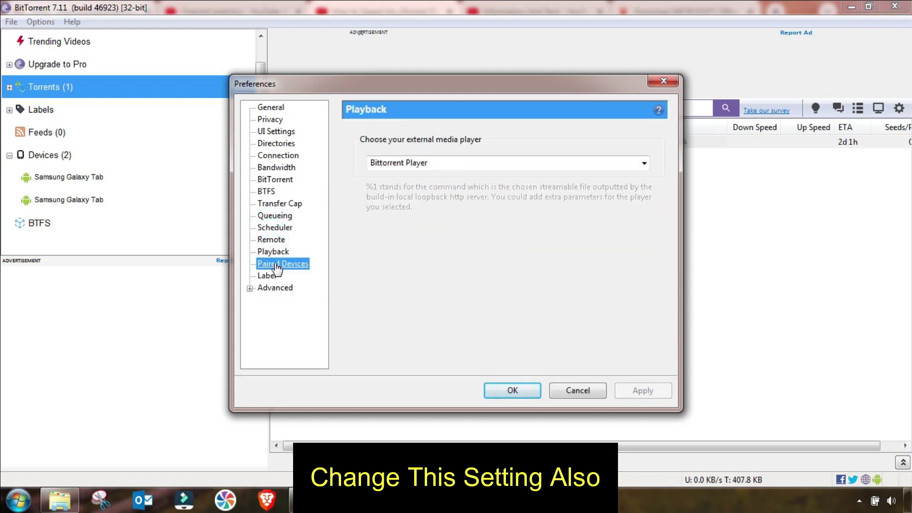
{"action": "left_click", "coordinate": [267, 275]}
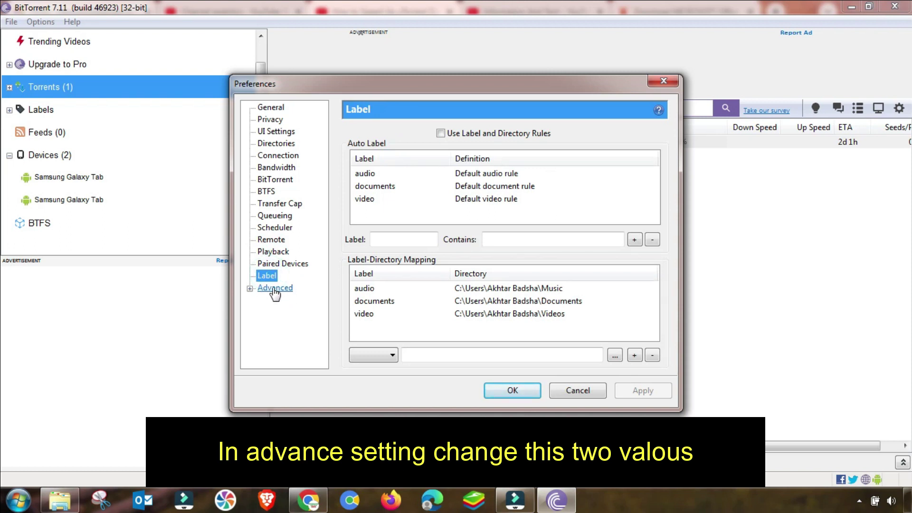
{"action": "left_click", "coordinate": [275, 289]}
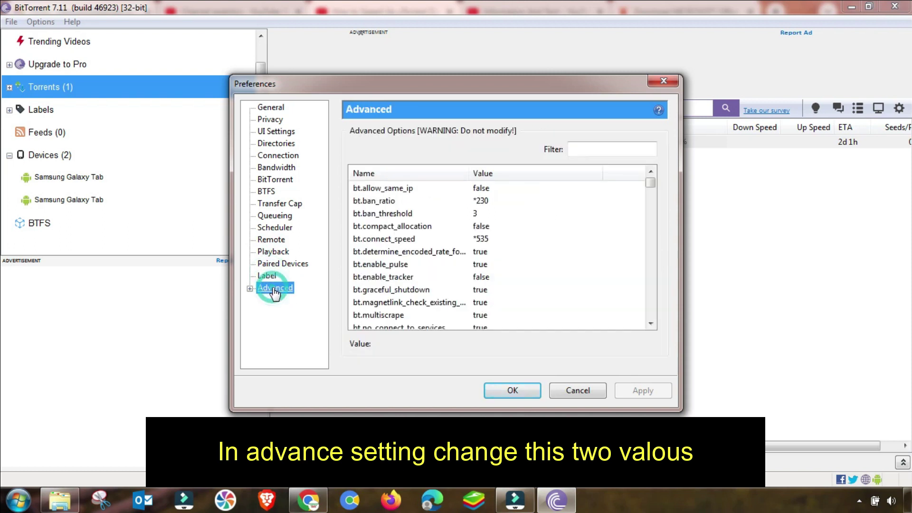
Filter advanced options for 'dh', set dht.rate to 2, then filter for 'rss.u'.
{"action": "left_click", "coordinate": [581, 148]}
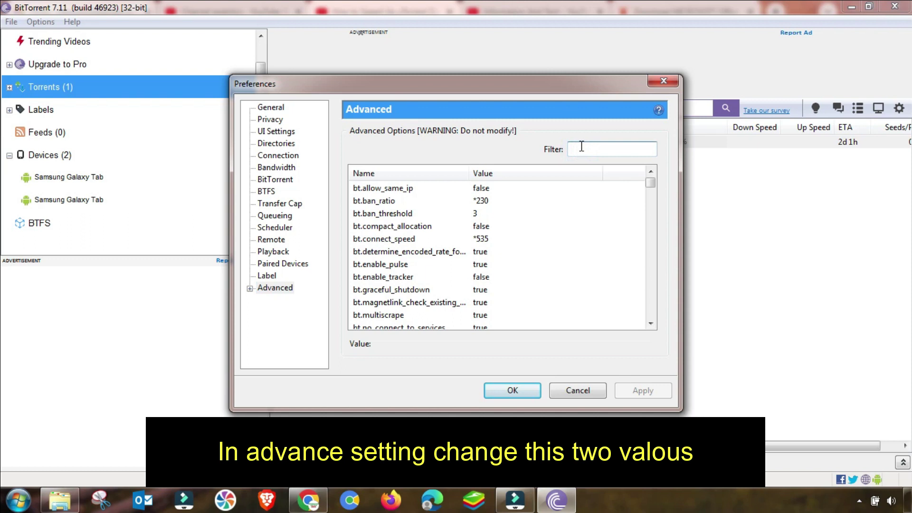
{"action": "type", "text": "dh"}
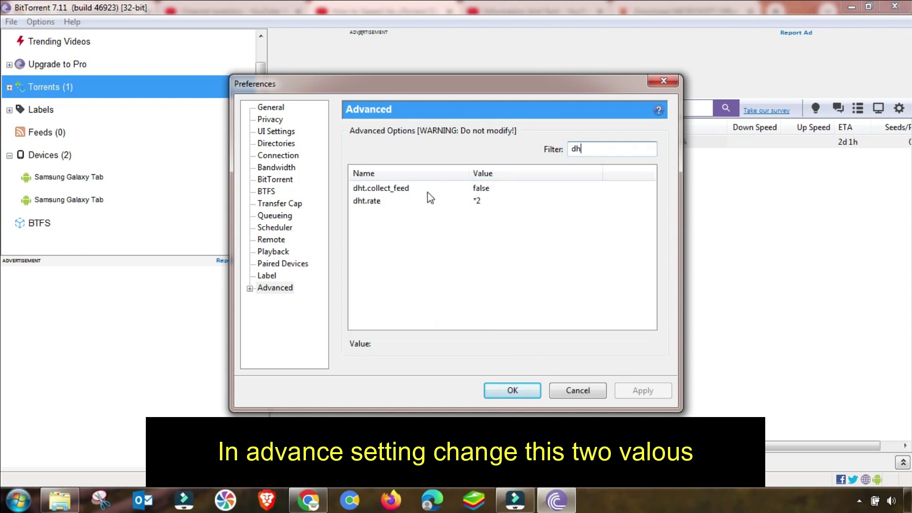
{"action": "left_click", "coordinate": [379, 203]}
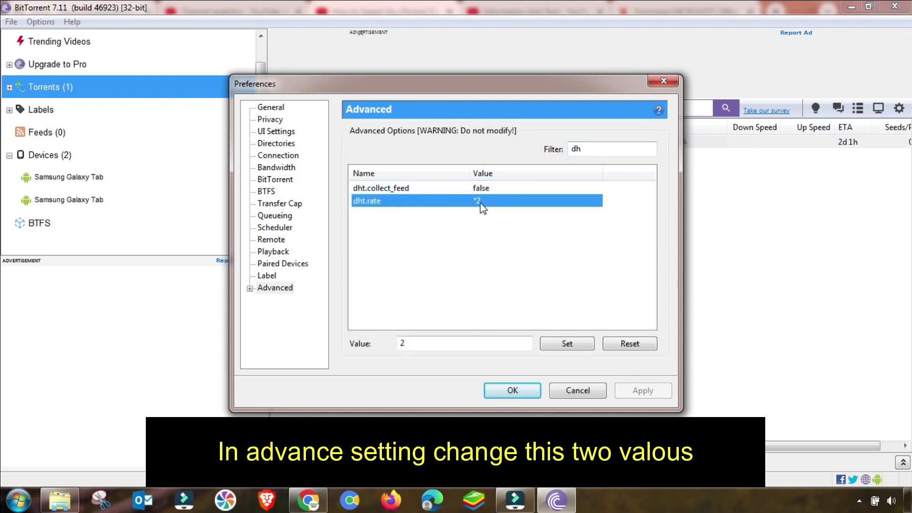
{"action": "double_click", "coordinate": [413, 343]}
{"action": "left_click", "coordinate": [405, 343]}
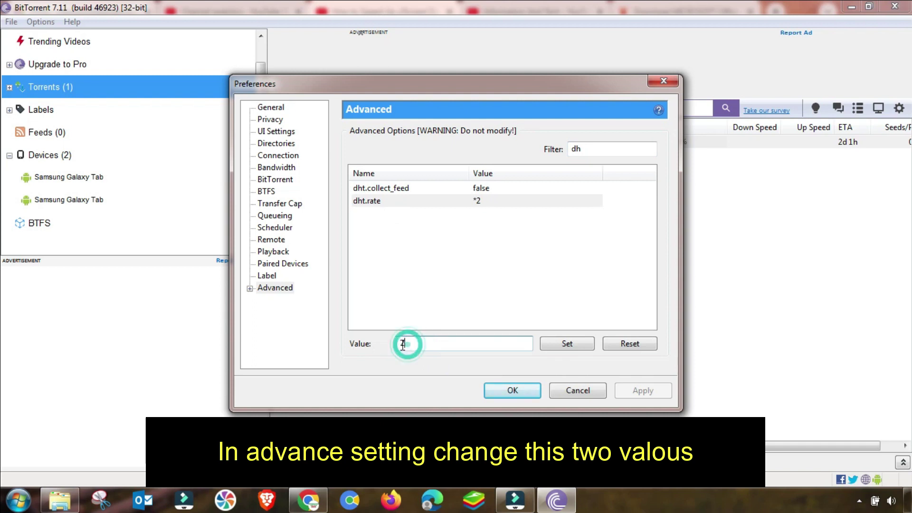
{"action": "left_click", "coordinate": [561, 346]}
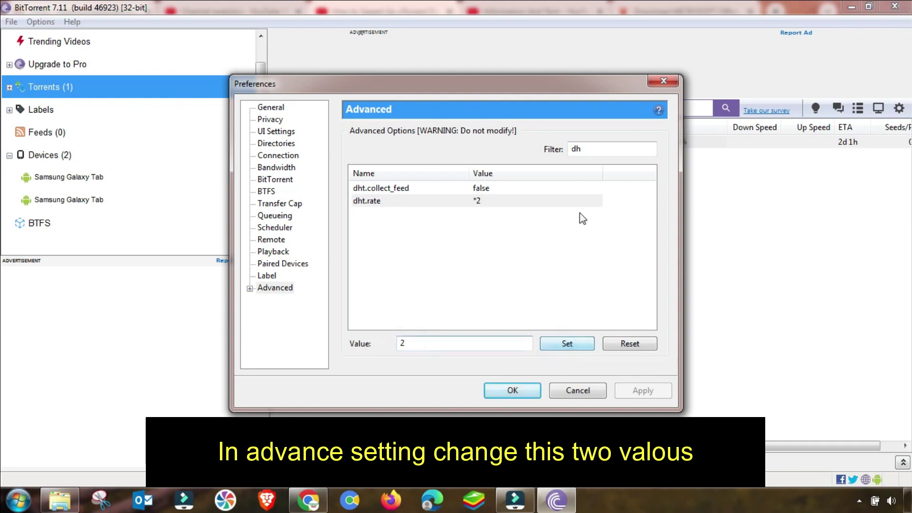
{"action": "double_click", "coordinate": [590, 150]}
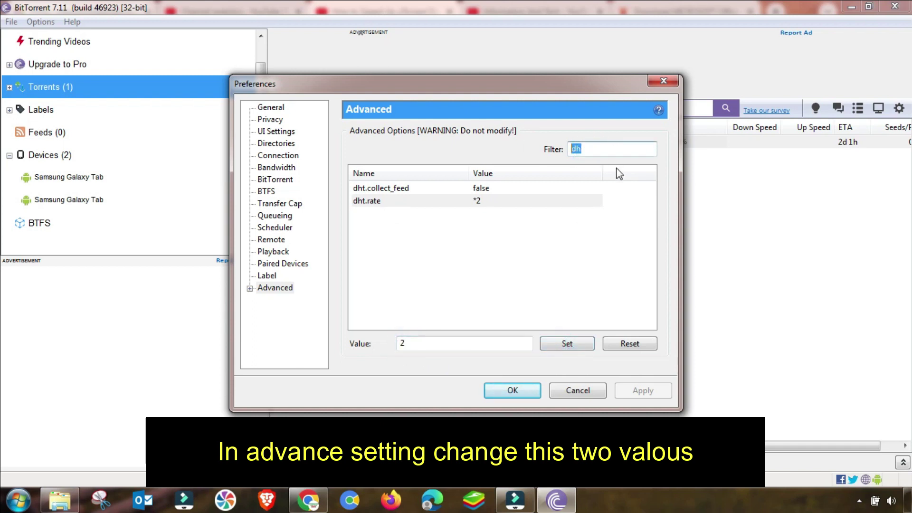
{"action": "type", "text": "rss"}
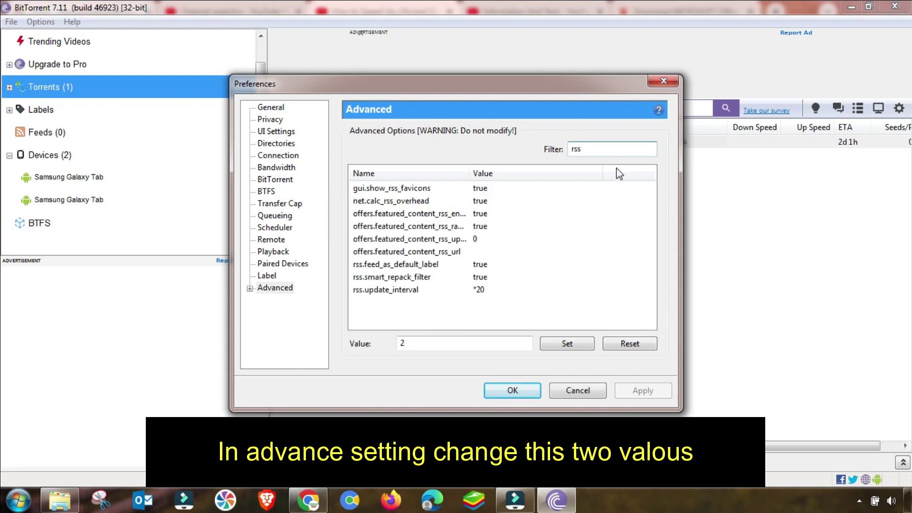
{"action": "type", "text": ".u"}
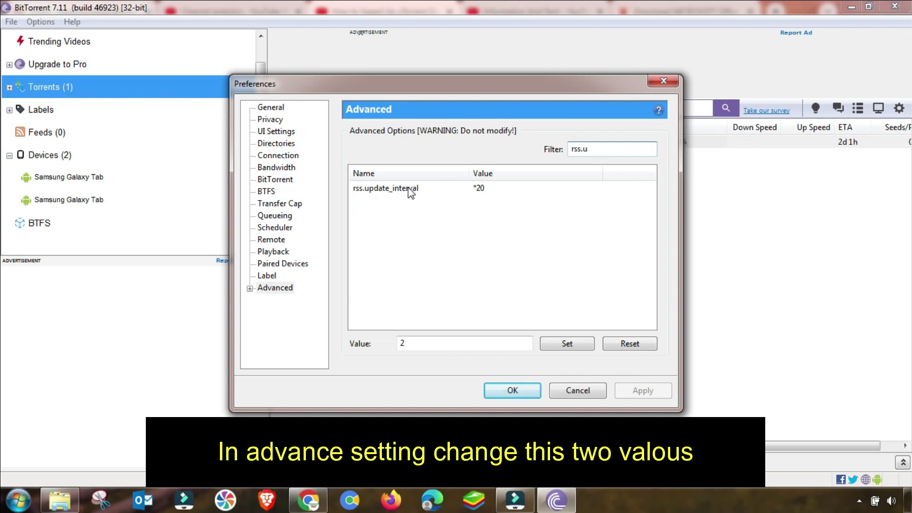
Select rss.update_interval and set its value to 20.
{"action": "left_click", "coordinate": [411, 189]}
{"action": "double_click", "coordinate": [404, 343]}
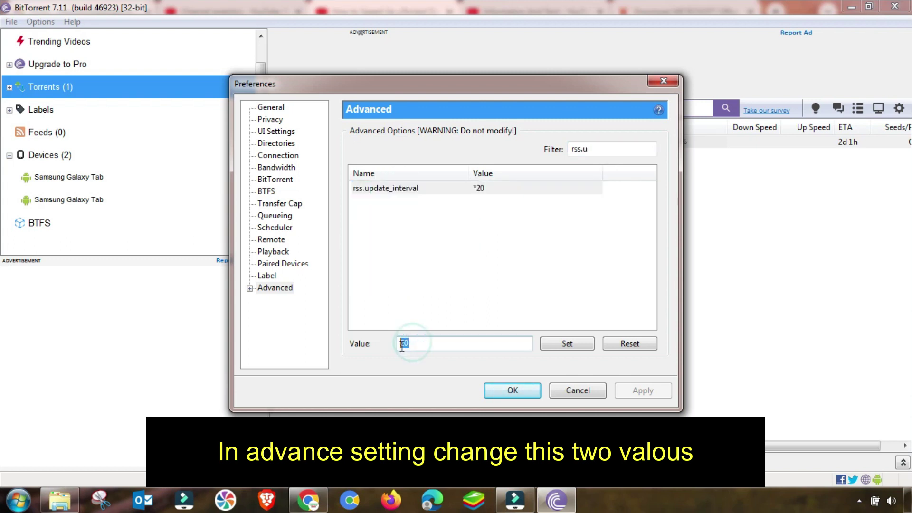
{"action": "left_click", "coordinate": [420, 344]}
{"action": "left_click", "coordinate": [556, 346]}
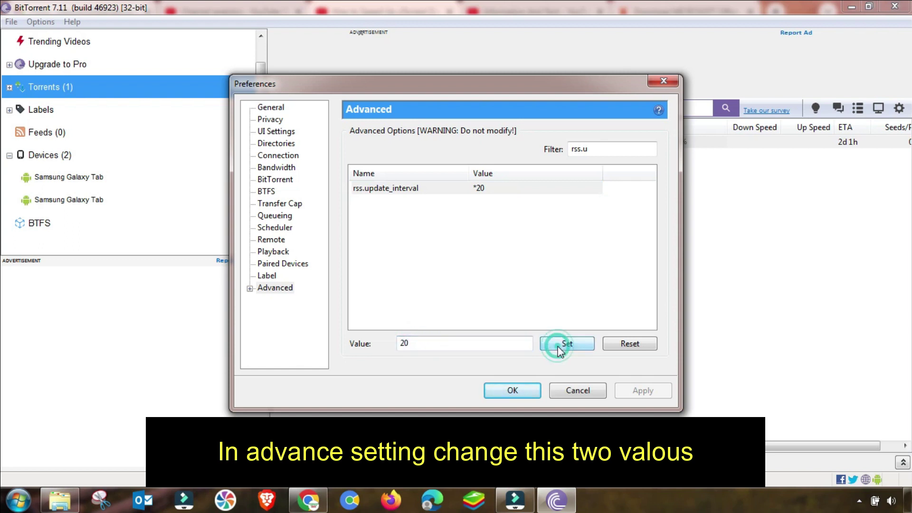
Confirm the preferences, then relaunch BitTorrent as administrator from the Start menu.
{"action": "left_click", "coordinate": [522, 392]}
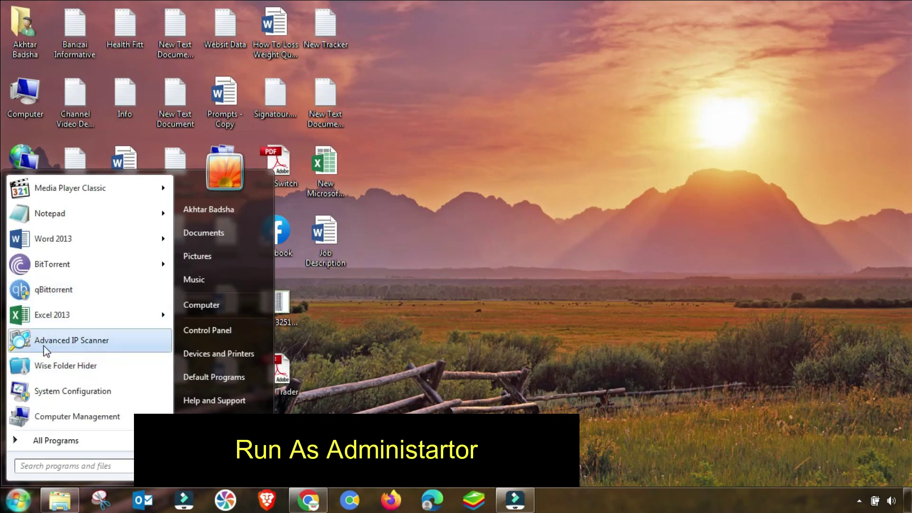
{"action": "right_click", "coordinate": [31, 267]}
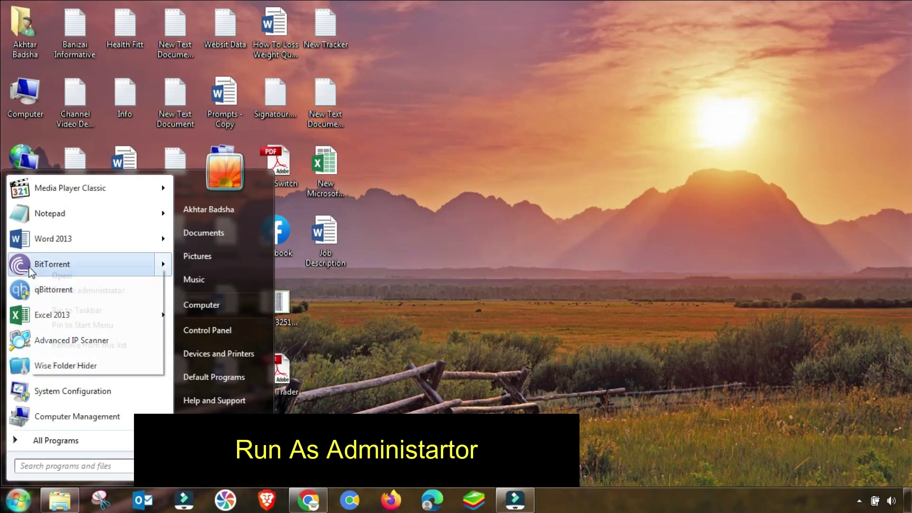
{"action": "left_click", "coordinate": [77, 291]}
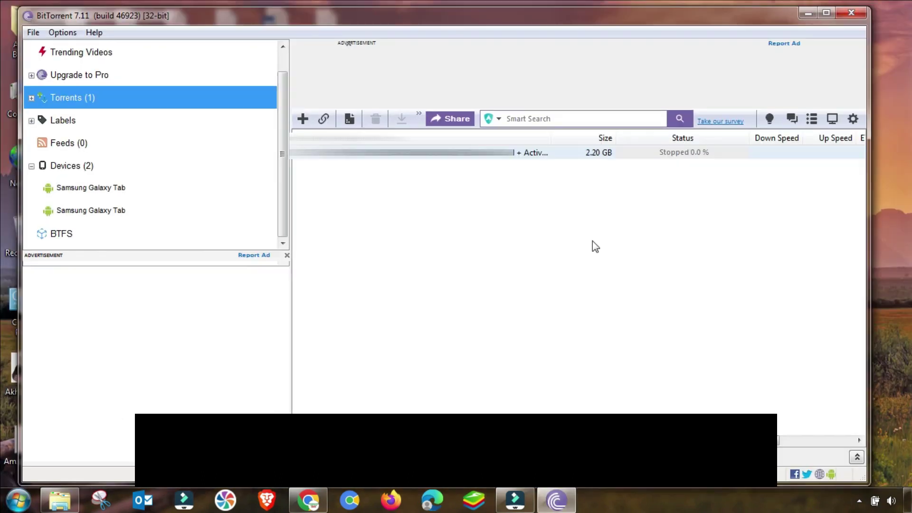
Start the stopped 2.20 GB torrent again from its context menu.
{"action": "right_click", "coordinate": [486, 157]}
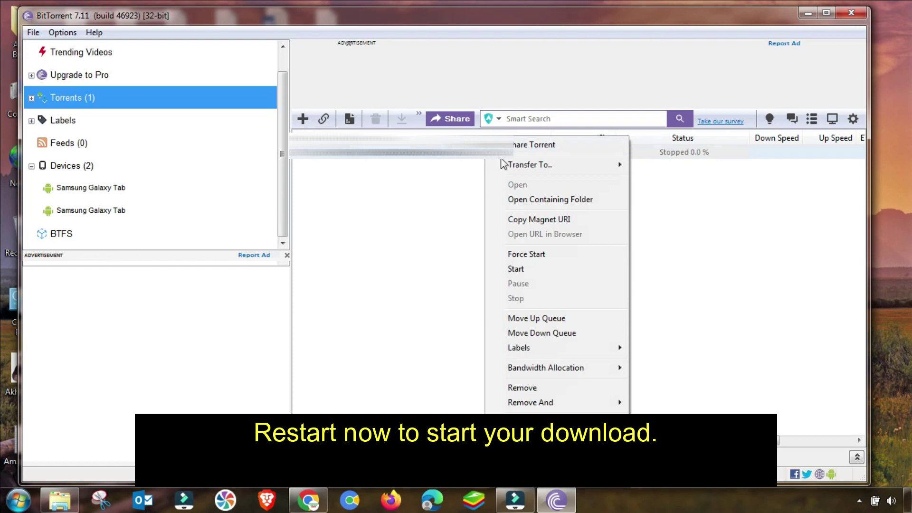
{"action": "left_click", "coordinate": [525, 269]}
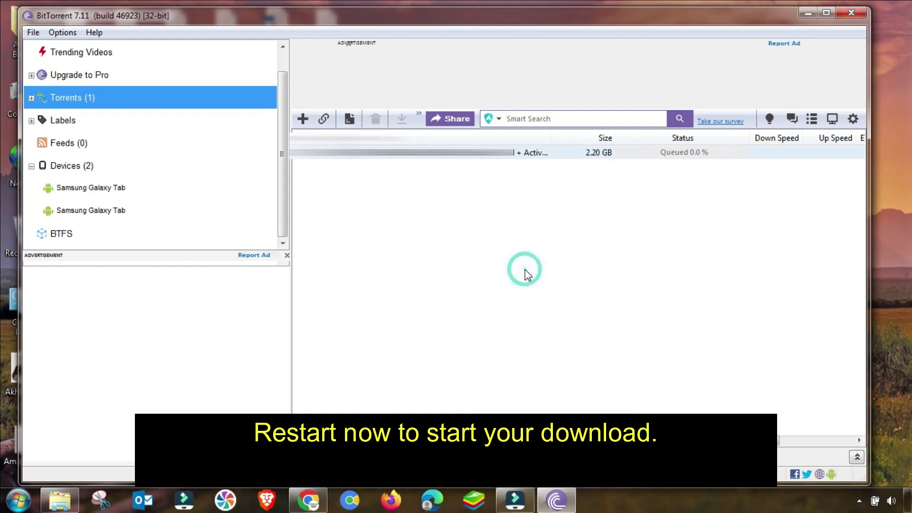